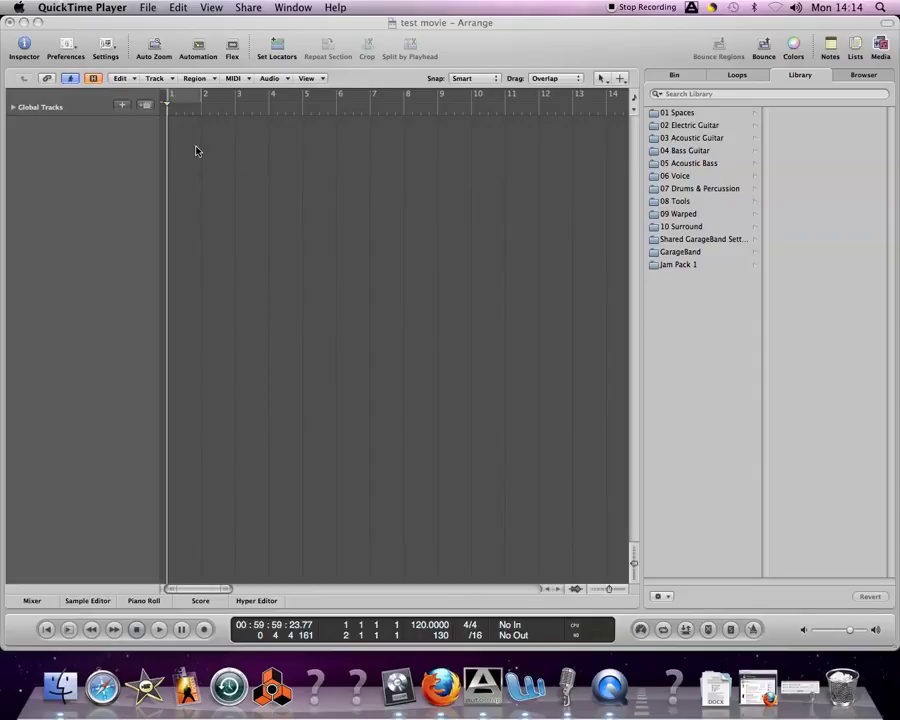
- Bring up the New Tracks dialog from the Global Tracks header's + button
left_click(122, 106)
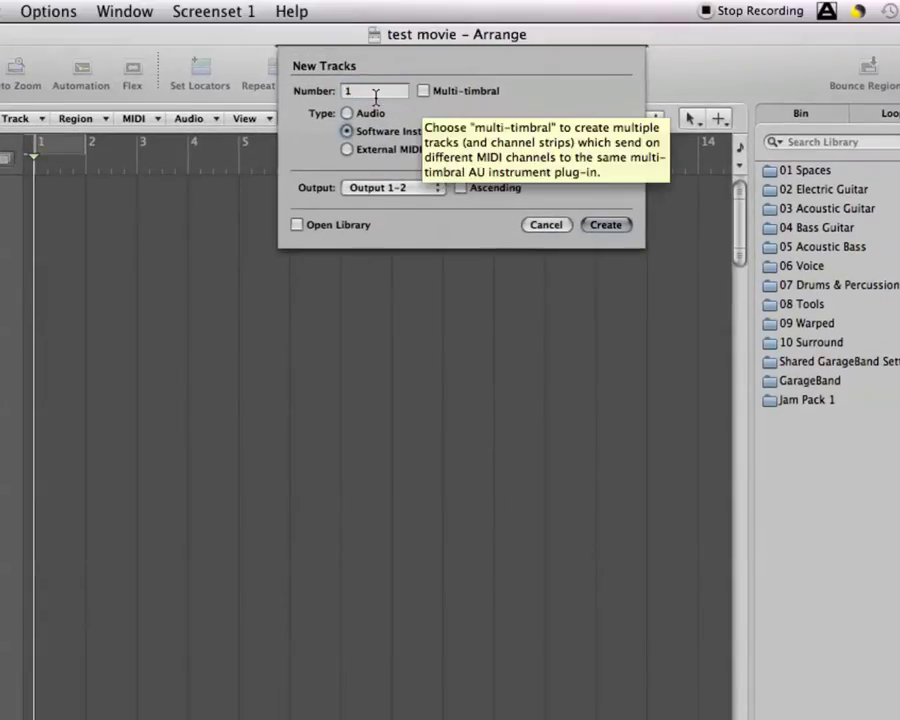
- Create one Software Instrument track, named Inst 1
left_click(604, 225)
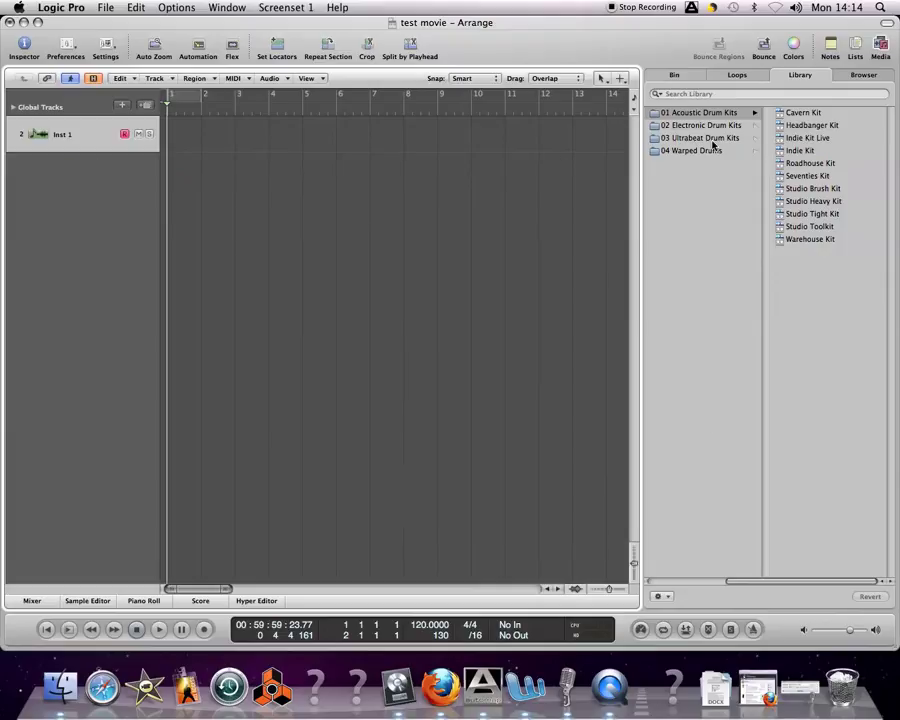
- Load Studio Tight Kit from 04 Drums & Percussion > 01 Acoustic Drum Kits in the Library
left_click(679, 582)
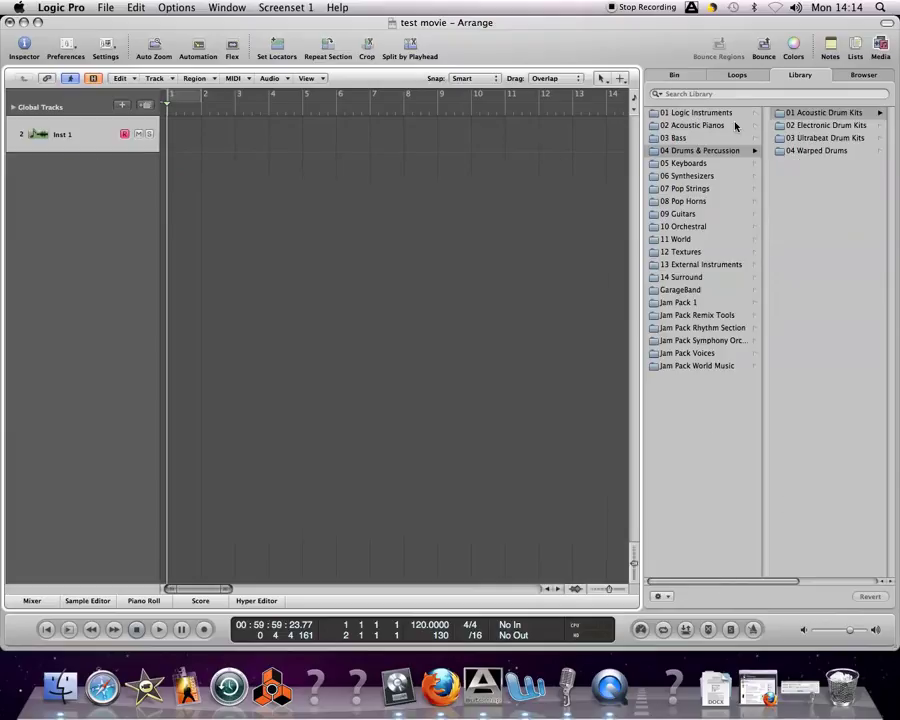
left_click(694, 138)
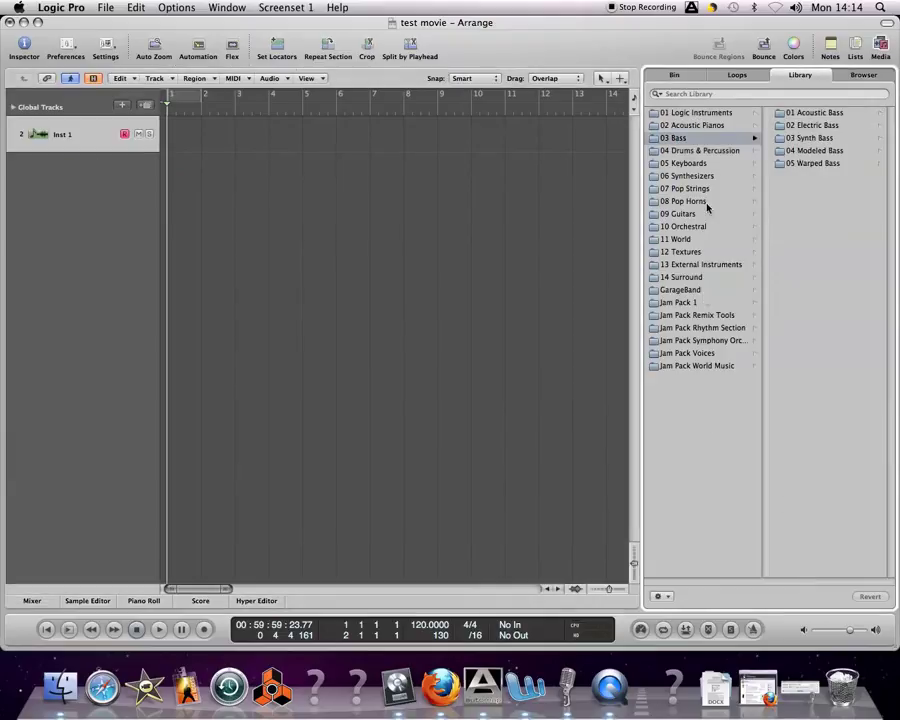
left_click(690, 152)
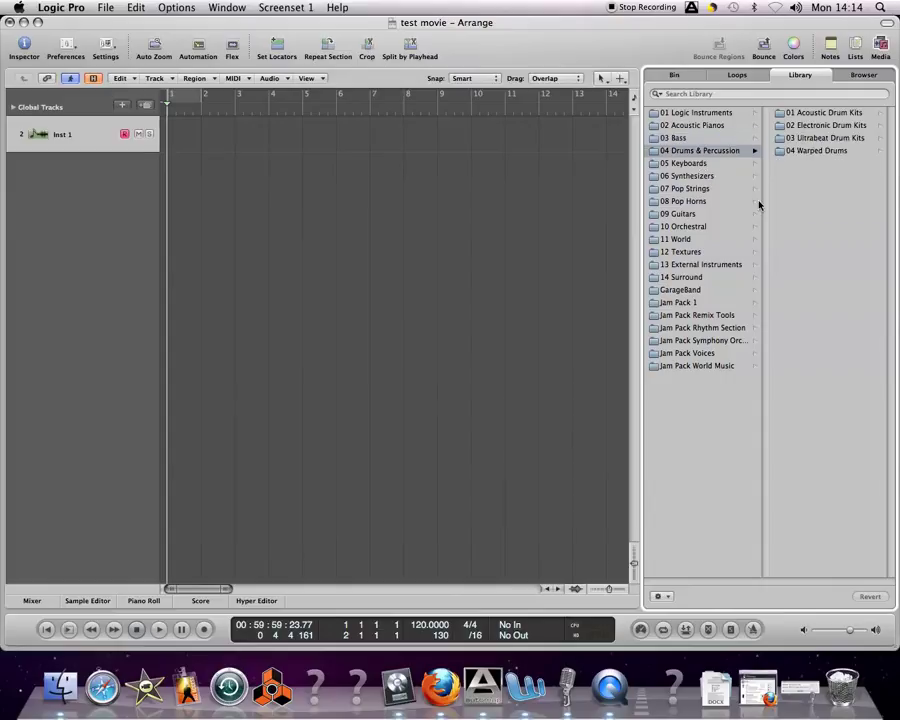
left_click(829, 114)
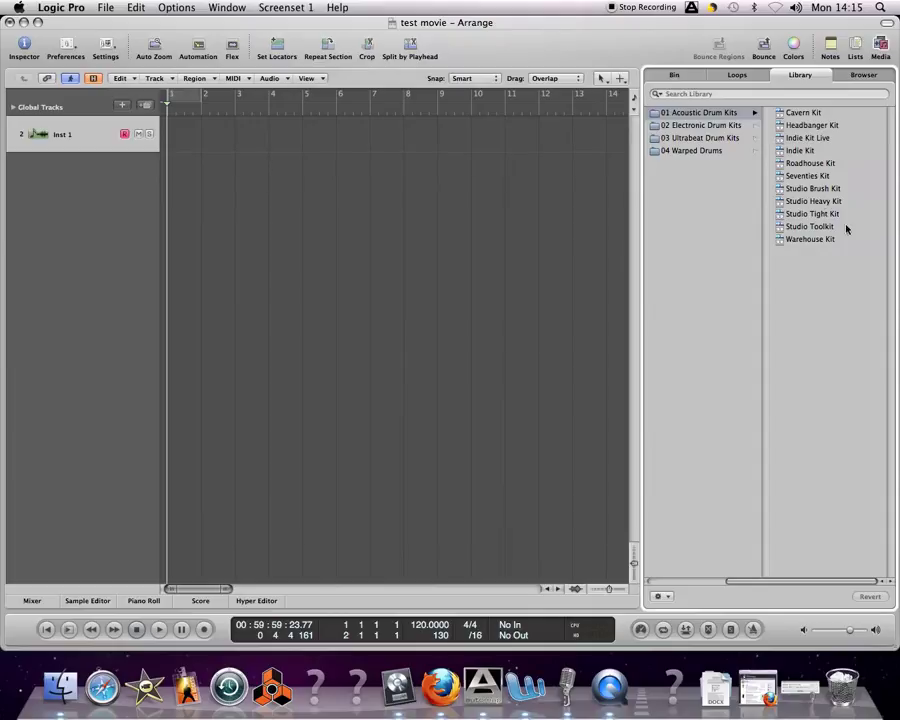
left_click(811, 227)
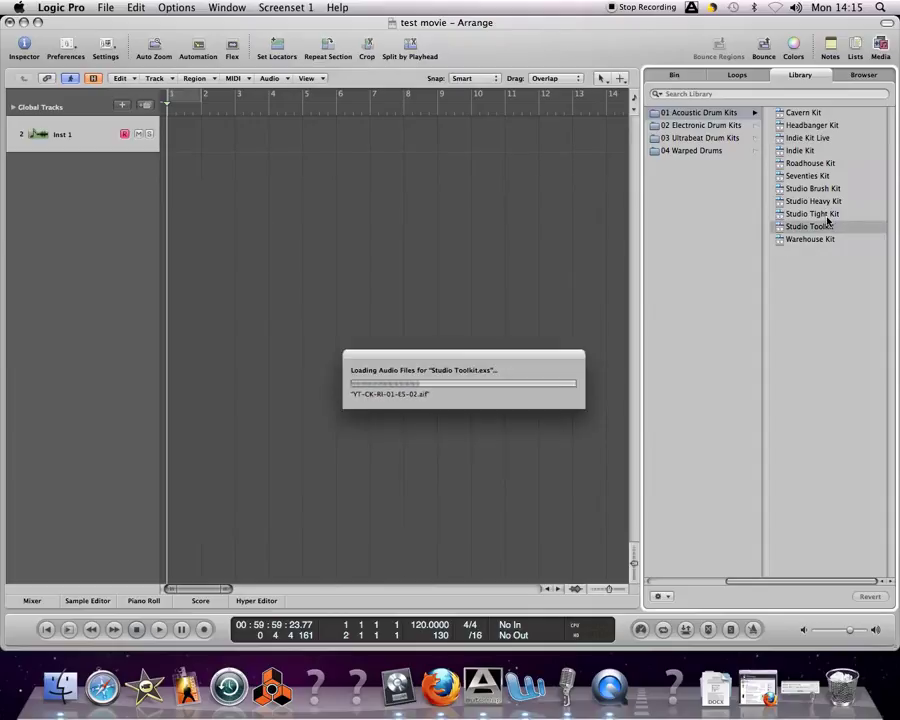
left_click(790, 213)
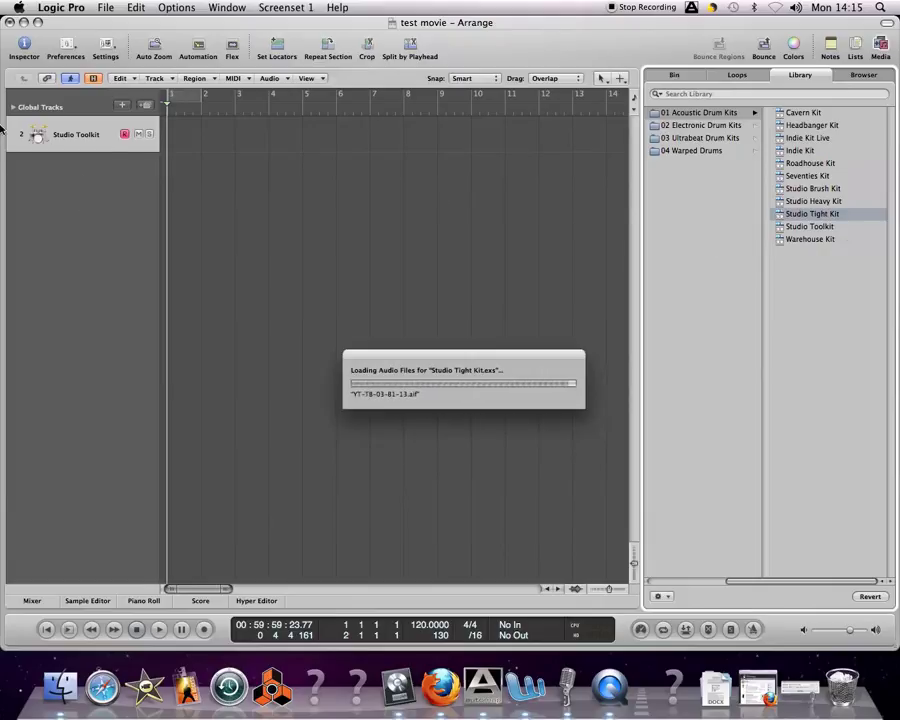
- Show the Inspector, keep Quantize at 1/16-Note, and make the drum track row taller
left_click(24, 47)
left_click(26, 47)
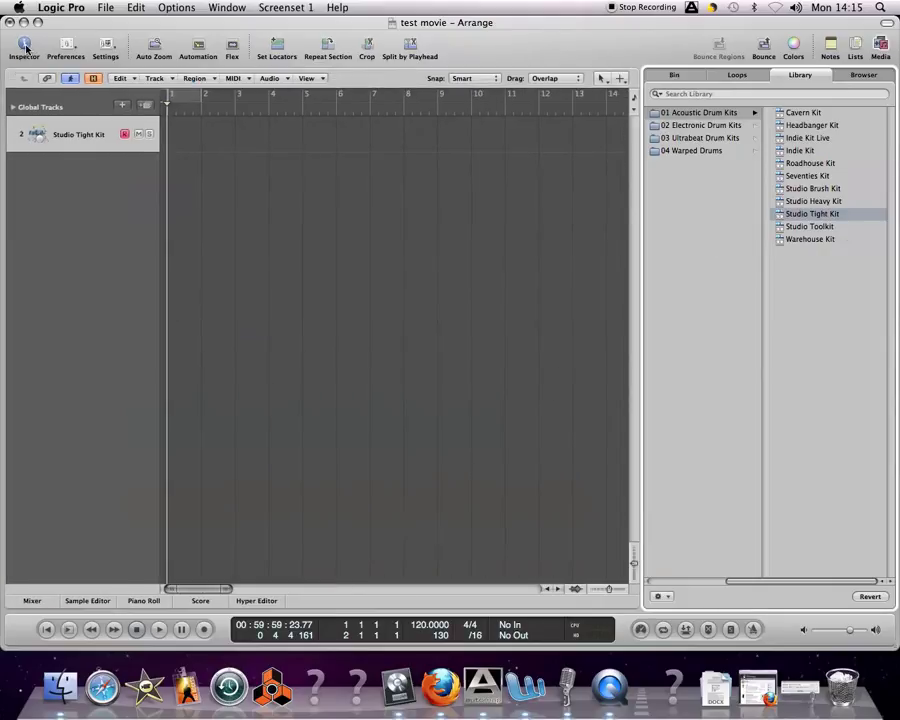
left_click(24, 47)
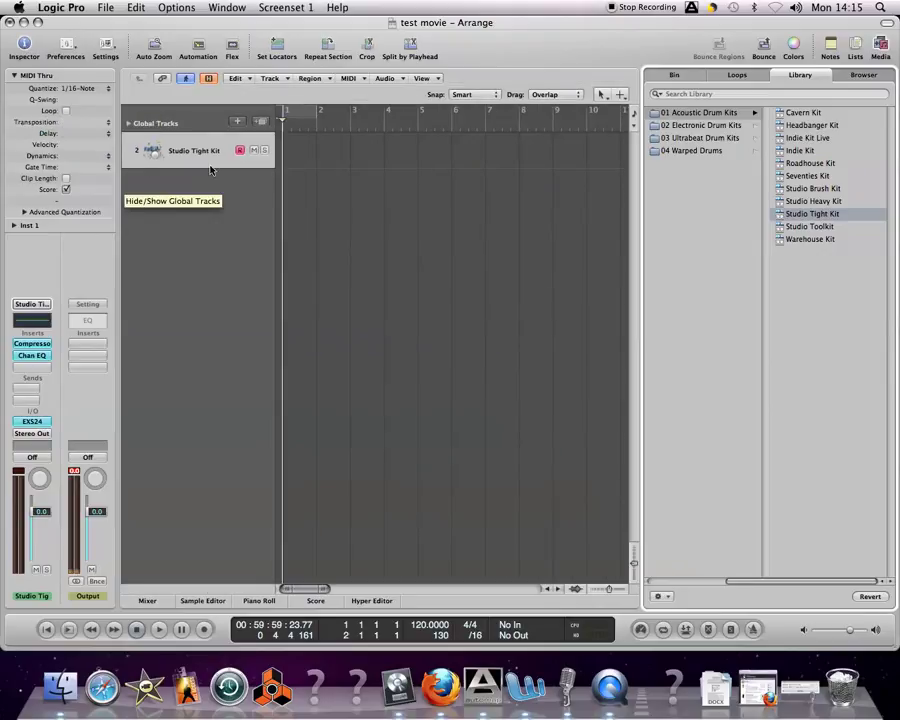
left_click(72, 92)
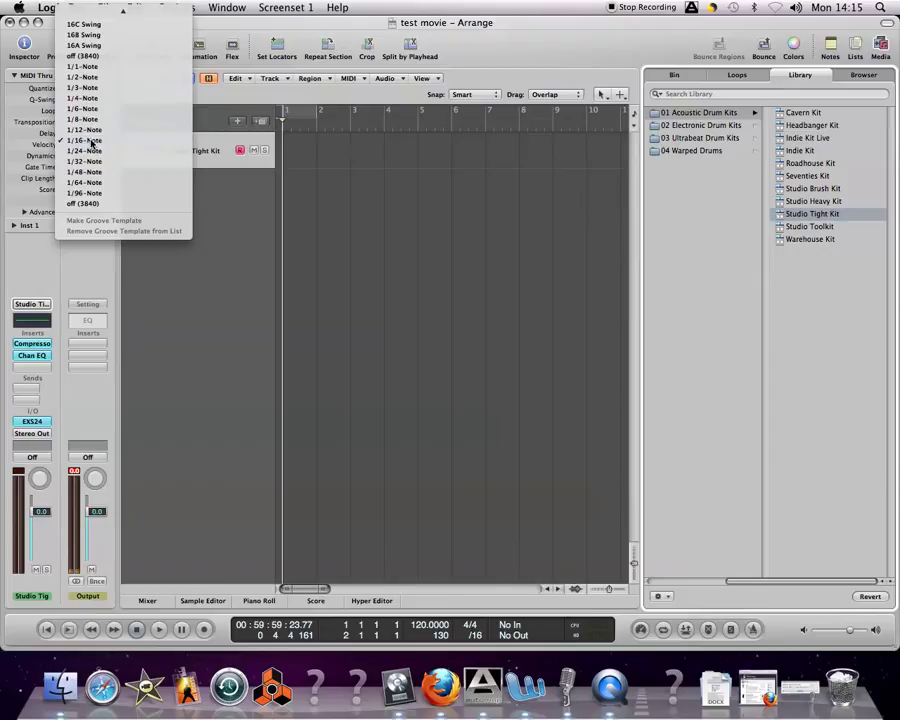
left_click(85, 140)
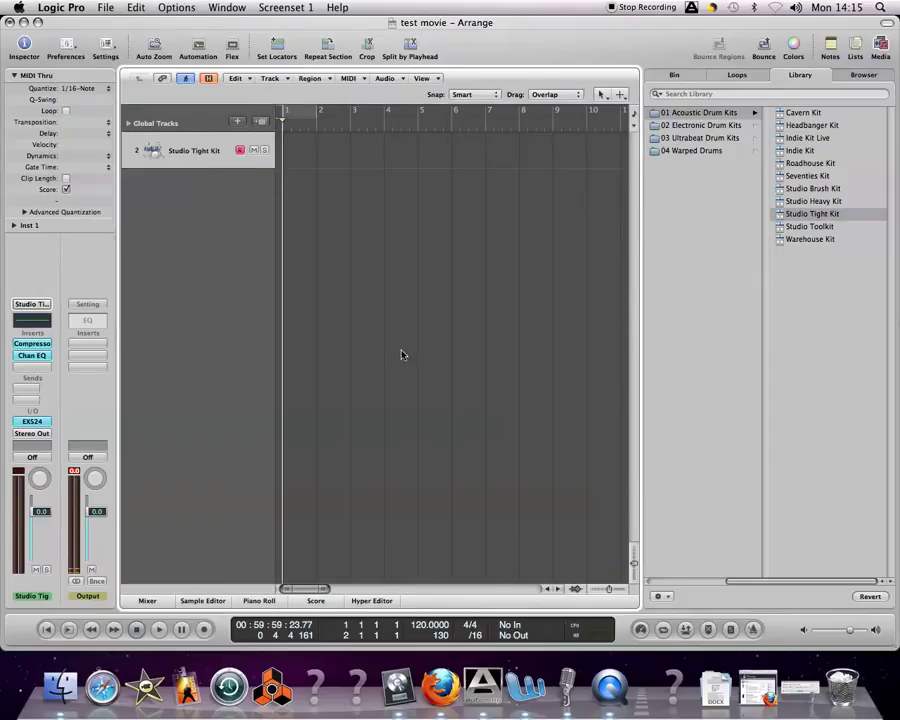
left_click(632, 567)
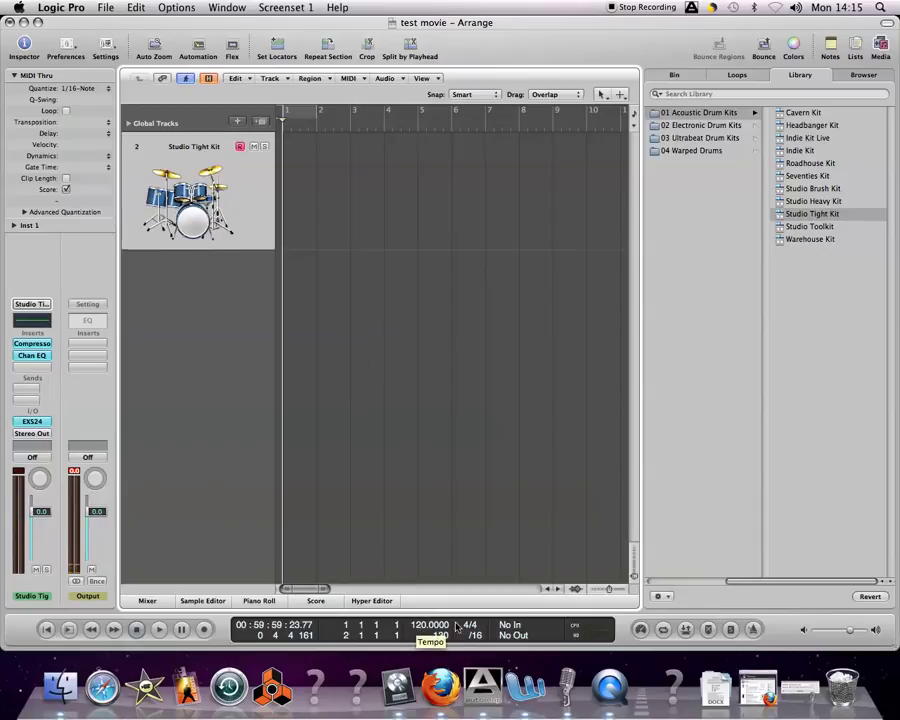
- Turn on the metronome Click and set a one-bar cycle from bar 1 to bar 2
left_click(754, 630)
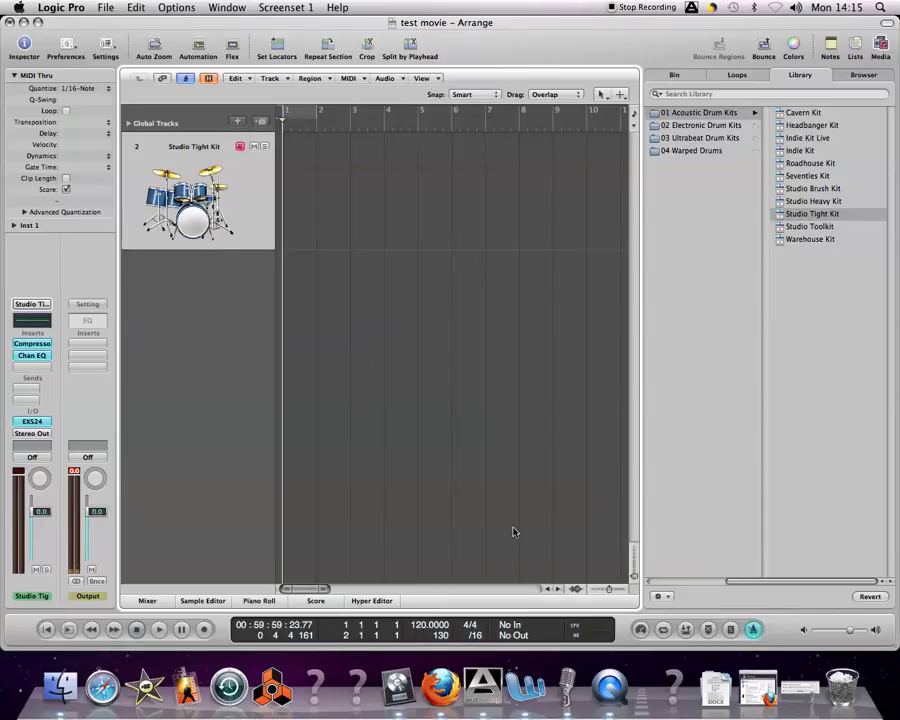
key("space")
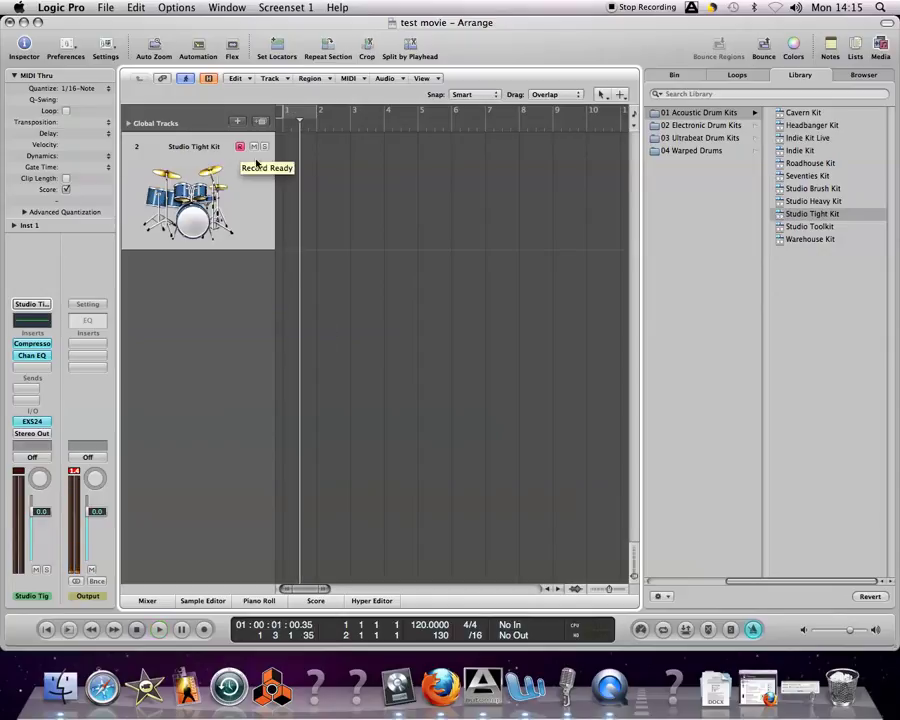
left_click(296, 112)
mouse_move(316, 111)
left_mouse_down()
mouse_move(352, 112)
mouse_move(318, 112)
left_mouse_up()
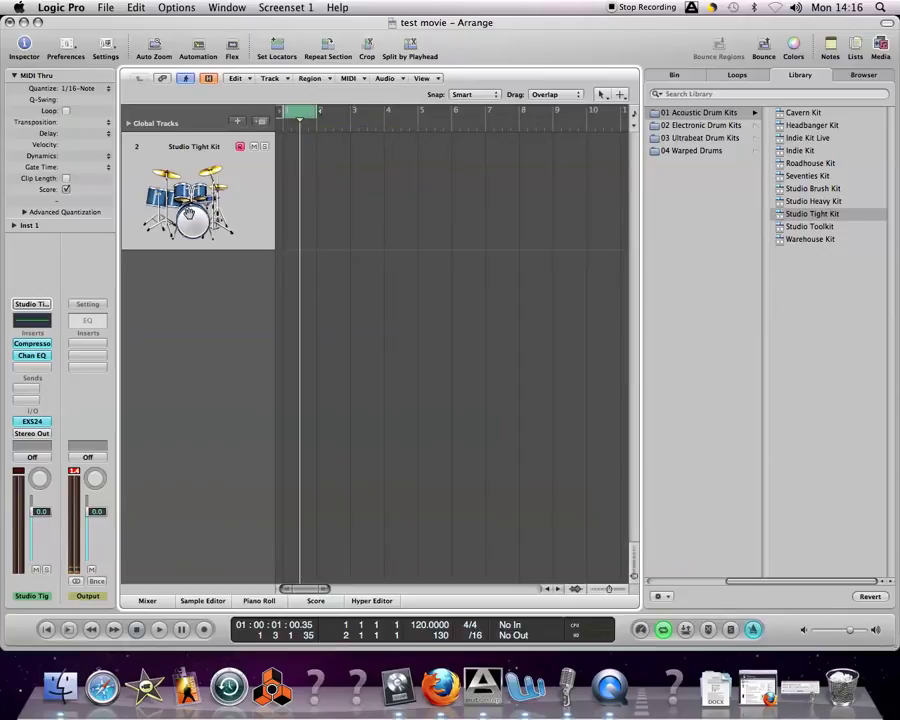
left_click(68, 45)
left_click(105, 45)
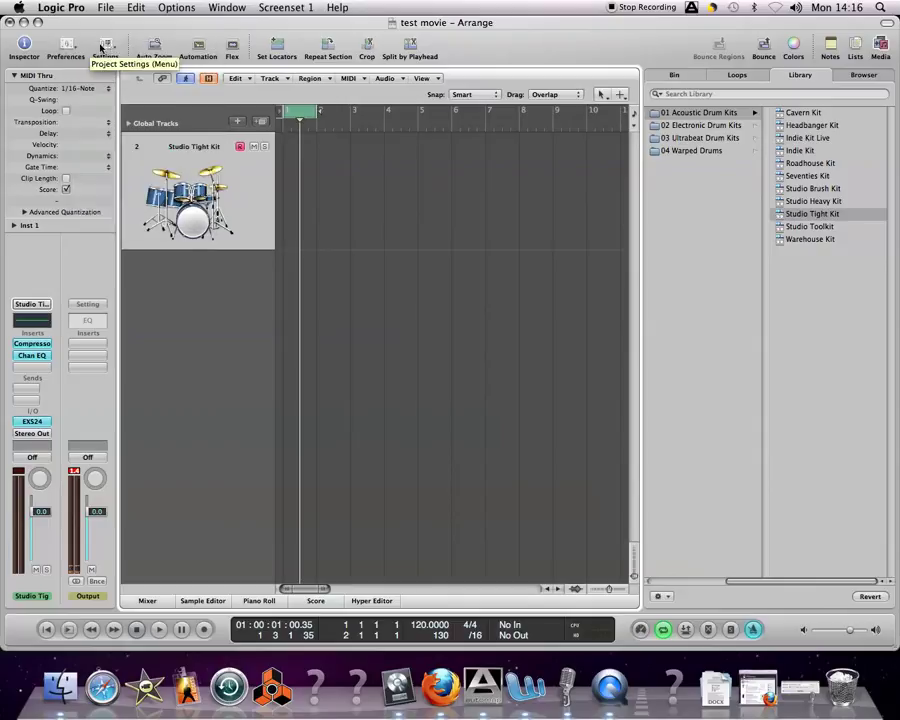
left_click(105, 45)
left_click(159, 75)
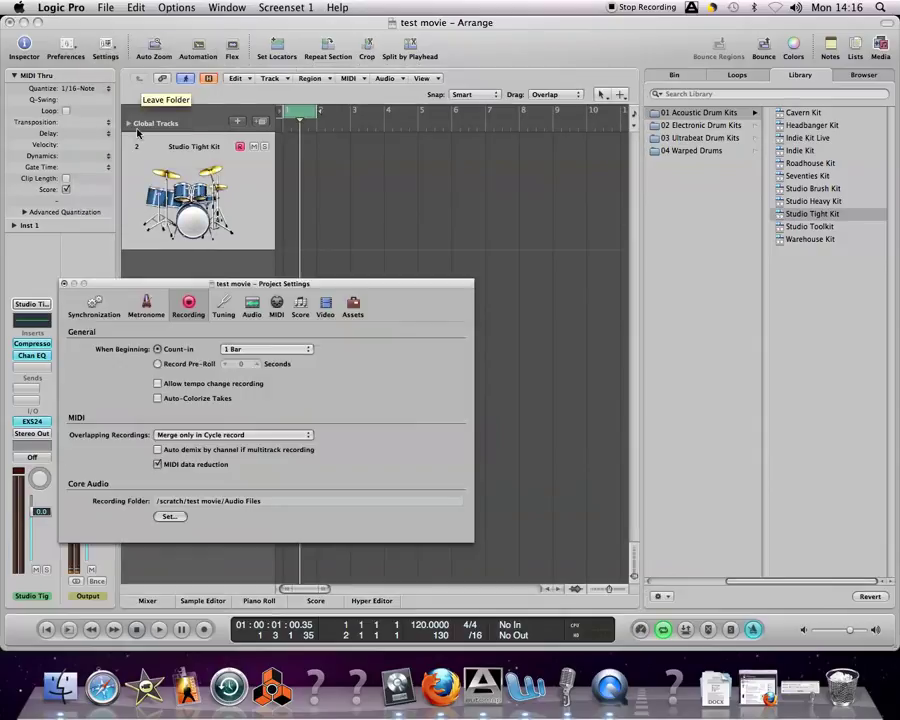
left_click_drag(242, 290, 370, 224)
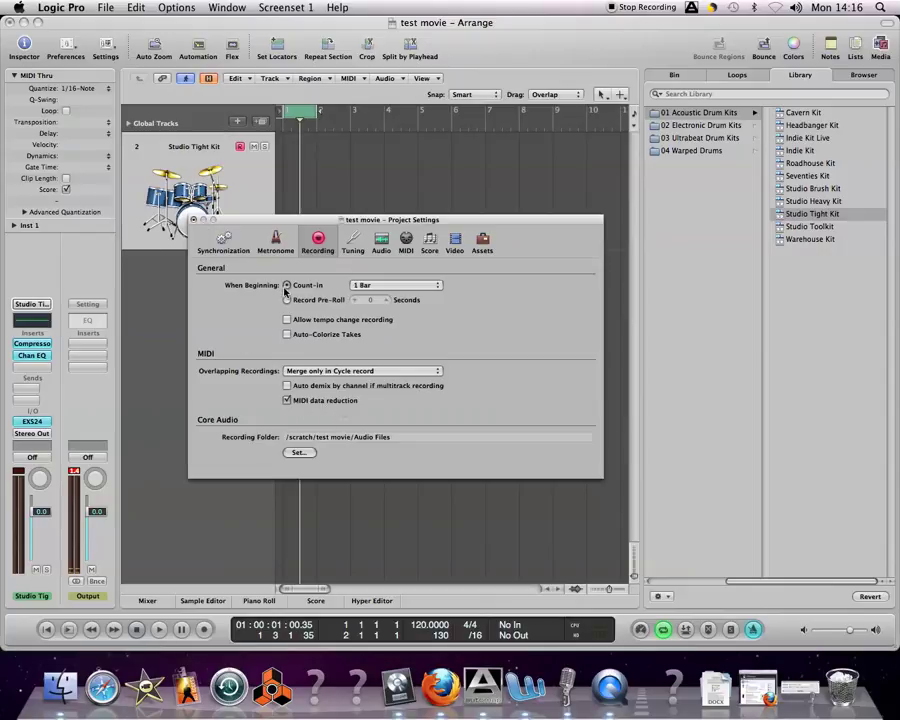
left_click(407, 372)
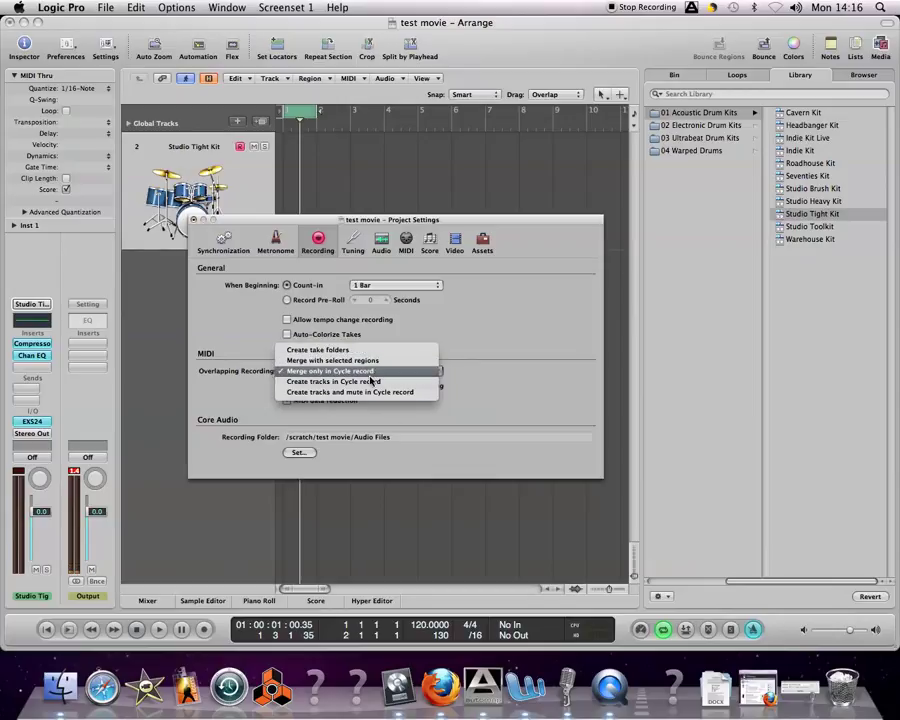
left_click(370, 372)
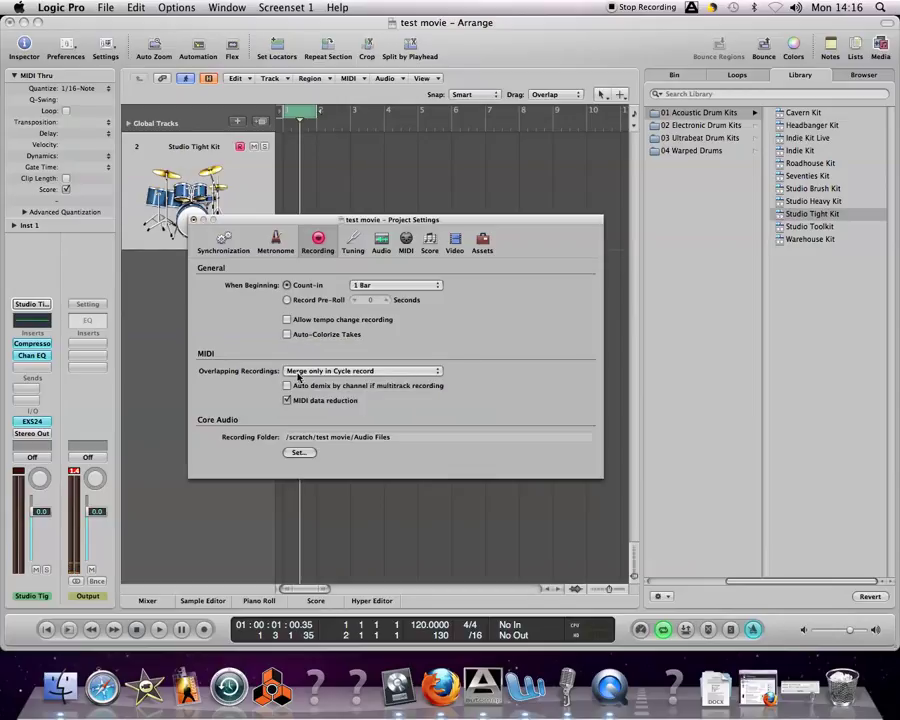
left_click(193, 219)
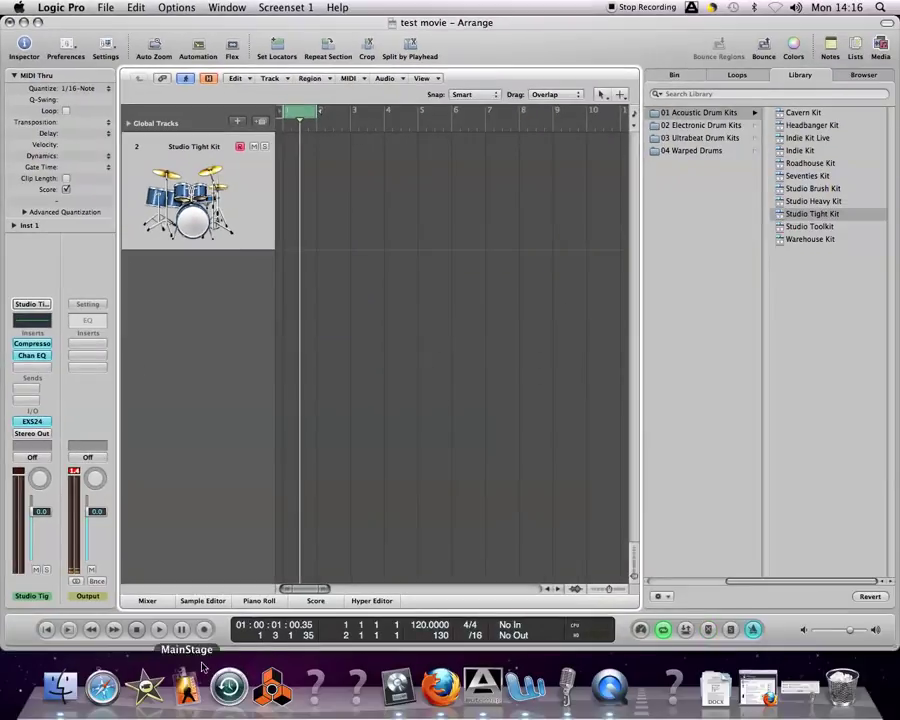
- Record a one-bar Studio Tight Kit drum pattern over the cycle and select the new region
left_click(204, 629)
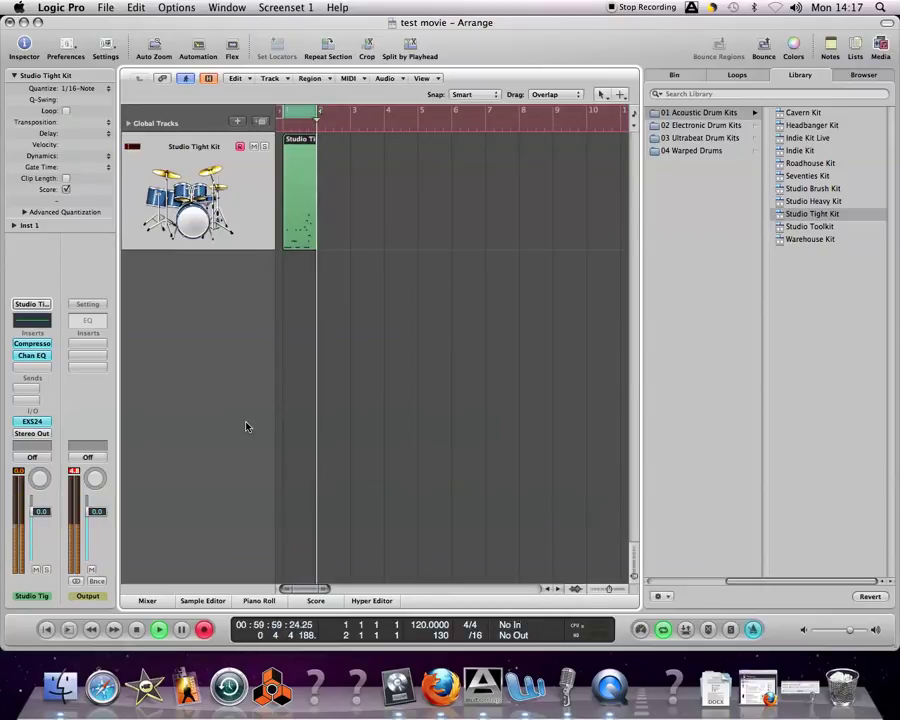
key("space")
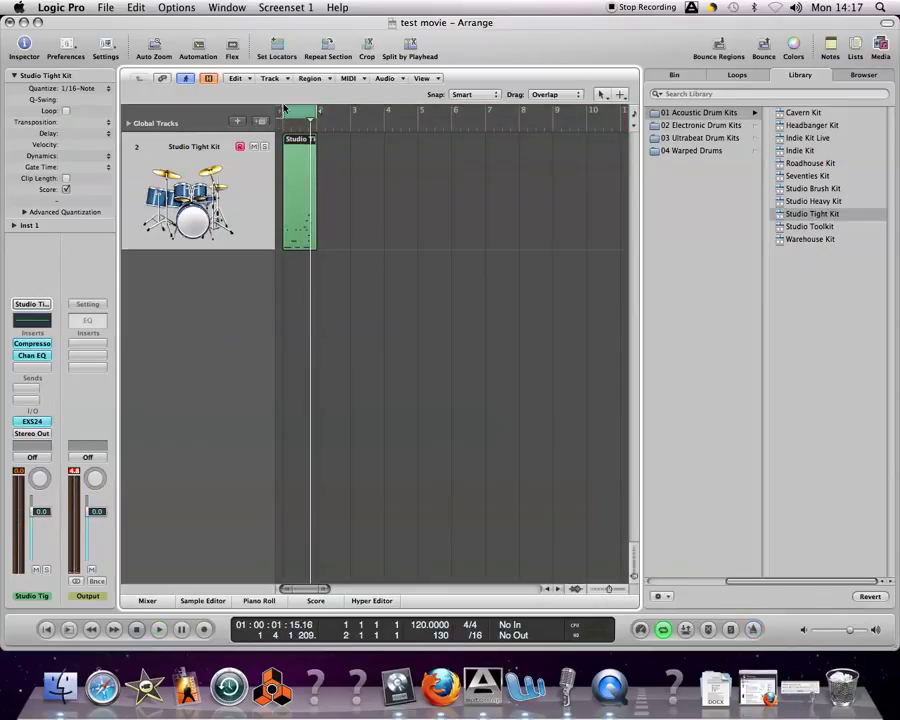
left_click(315, 168)
- Loop the drum region out to bar 9 and play it back from the start
key("Return")
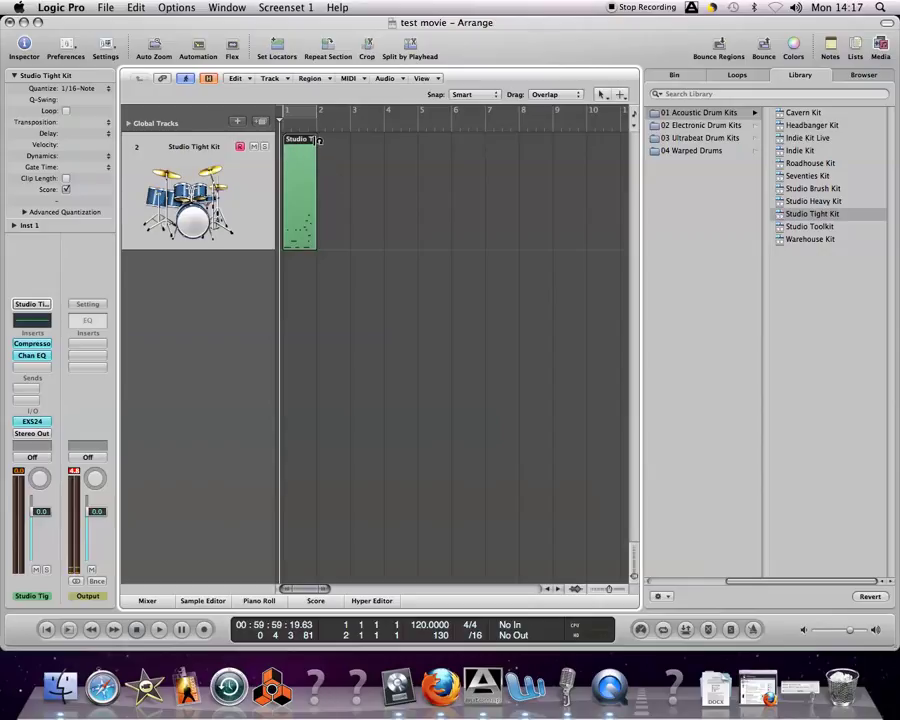
left_click_drag(319, 141, 552, 160)
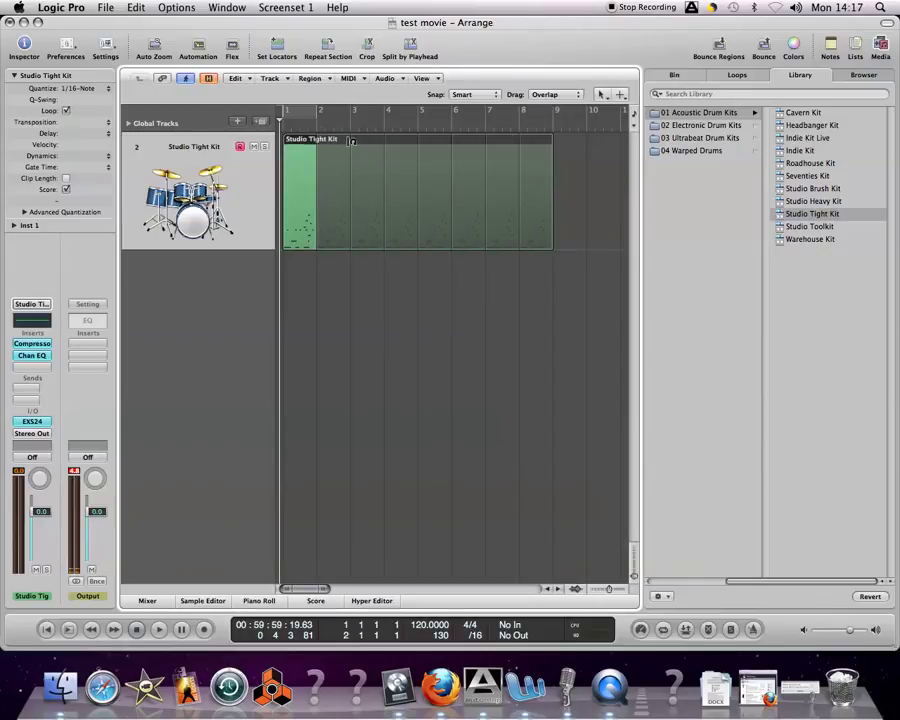
key("space")
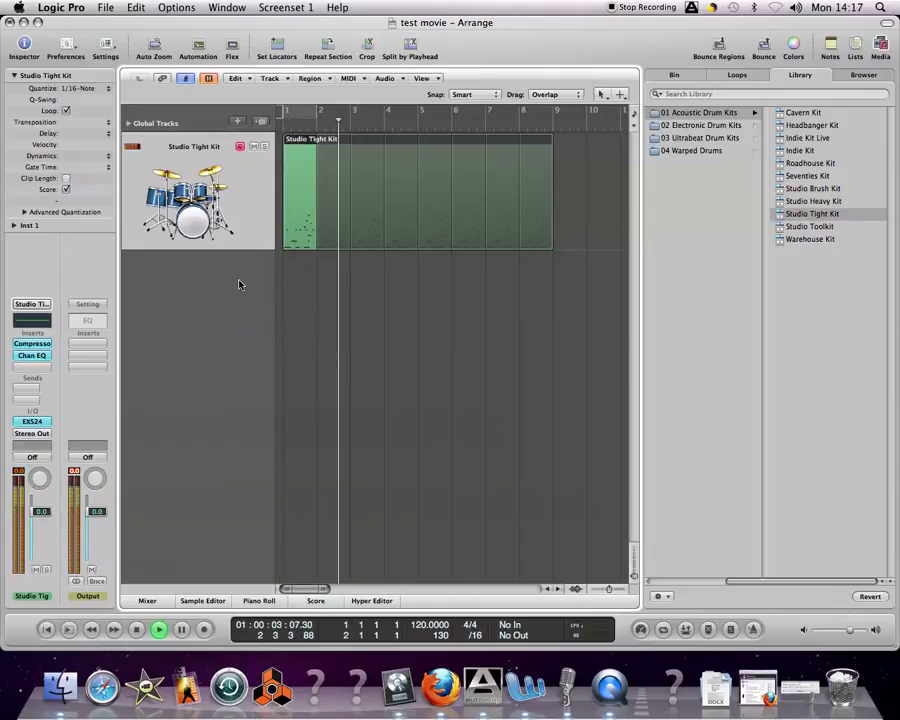
left_click(305, 276)
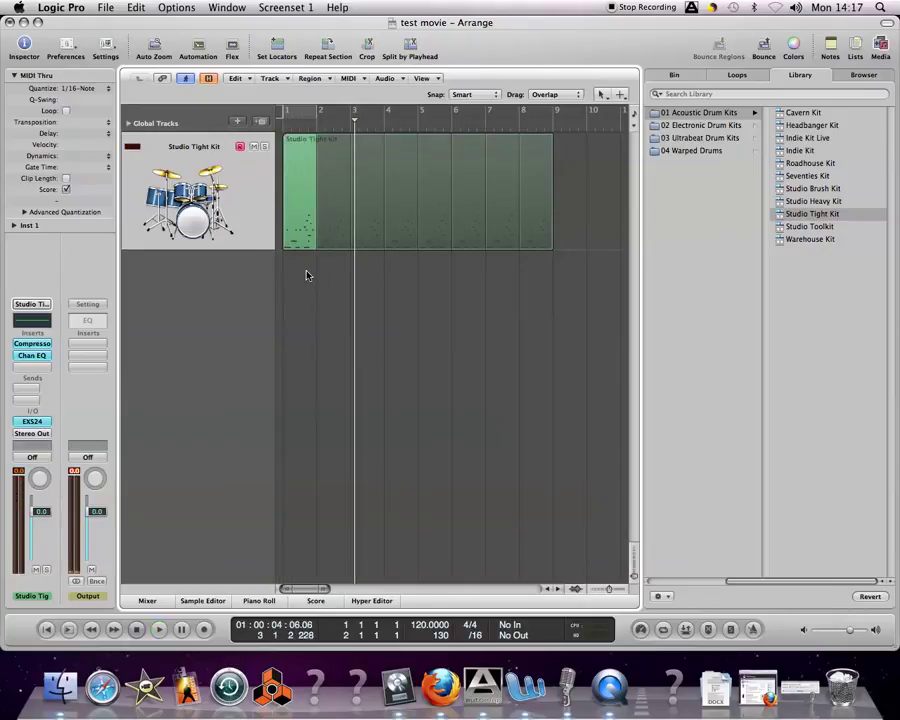